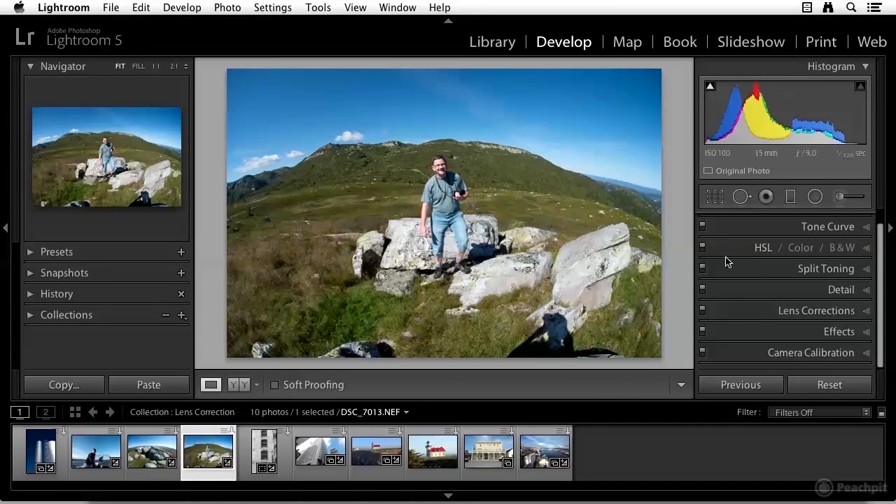
- Expand the Lens Corrections panel and enable profile corrections on the hiker photo
left_click(866, 311)
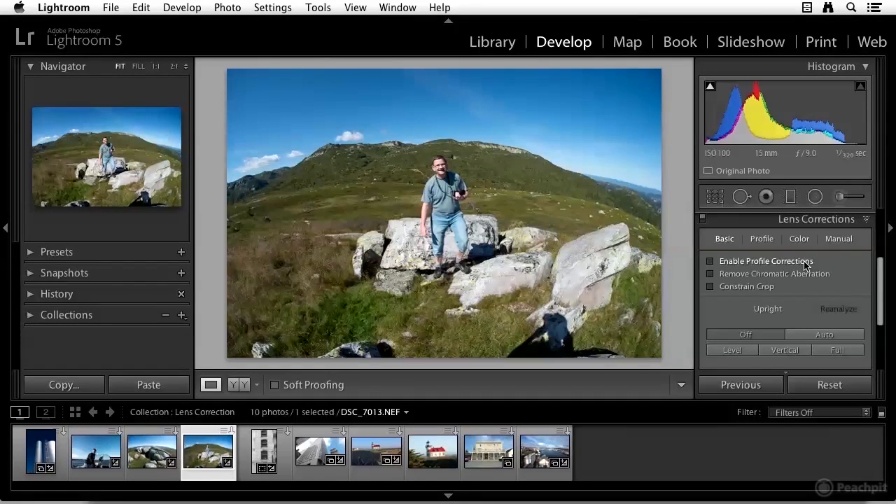
left_click(710, 262)
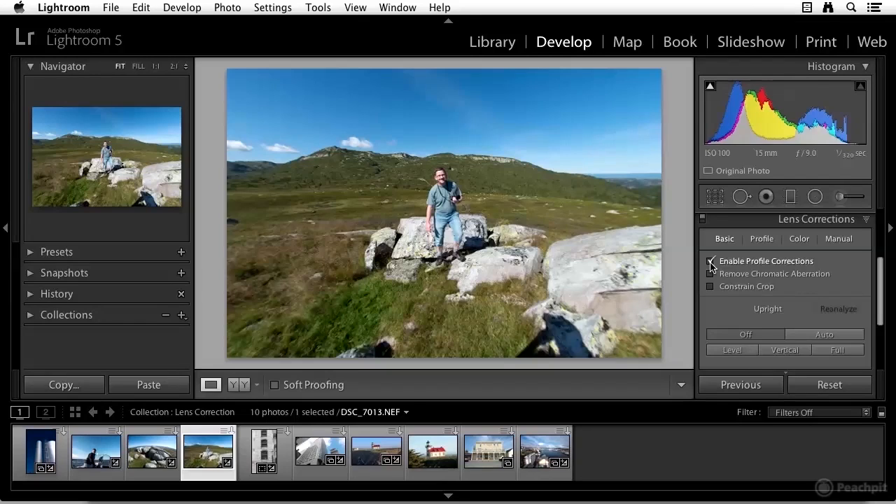
- Open the lens profile settings and review the lens Make list, keeping Sigma selected
left_click(762, 238)
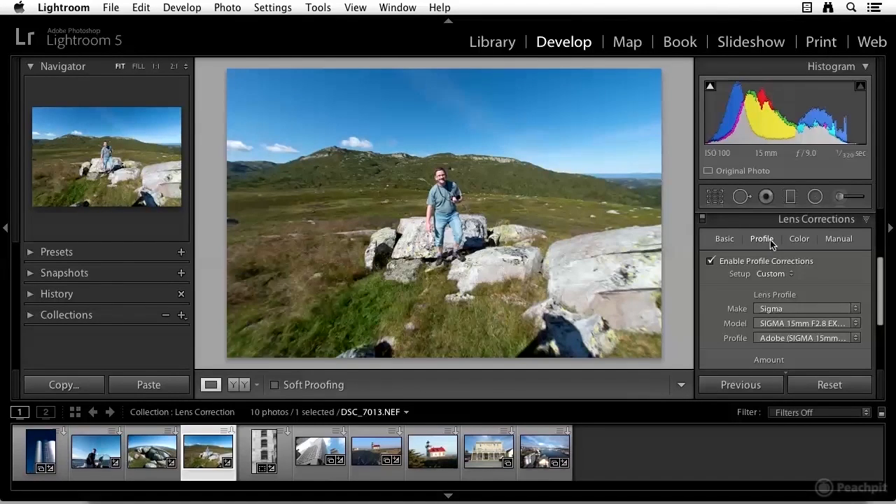
scroll(787, 319, "down", 2)
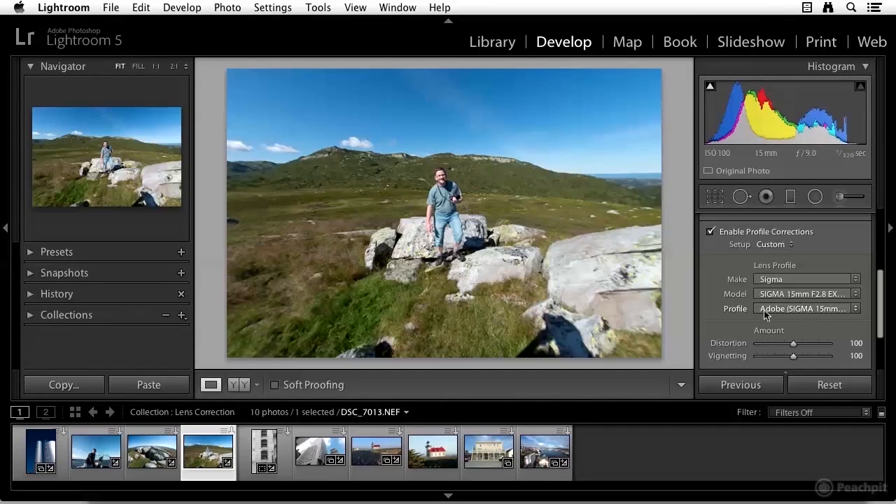
left_click(789, 278)
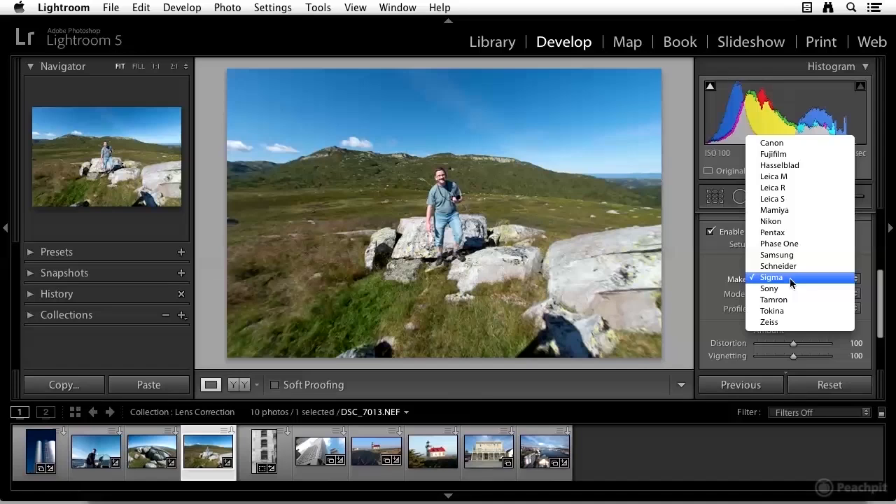
left_click(790, 277)
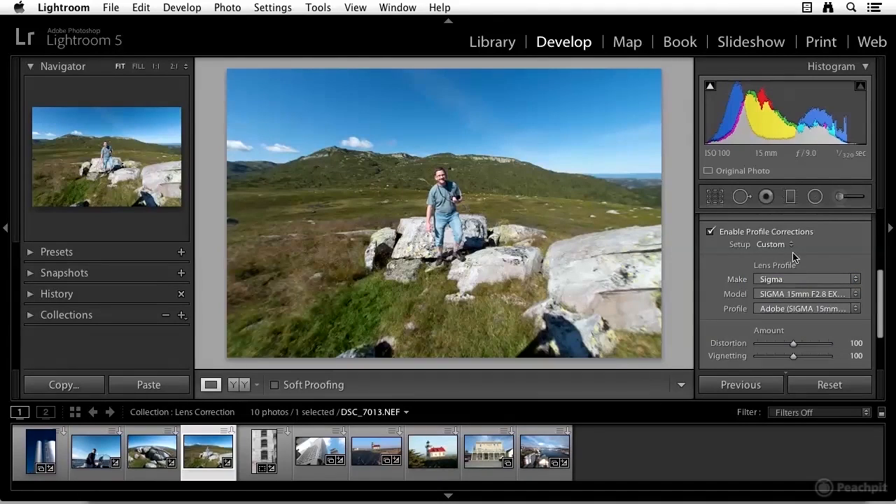
left_click(791, 244)
left_click(791, 245)
- Adjust the profile correction amounts to Distortion 98 and Vignetting 109
mouse_move(770, 342)
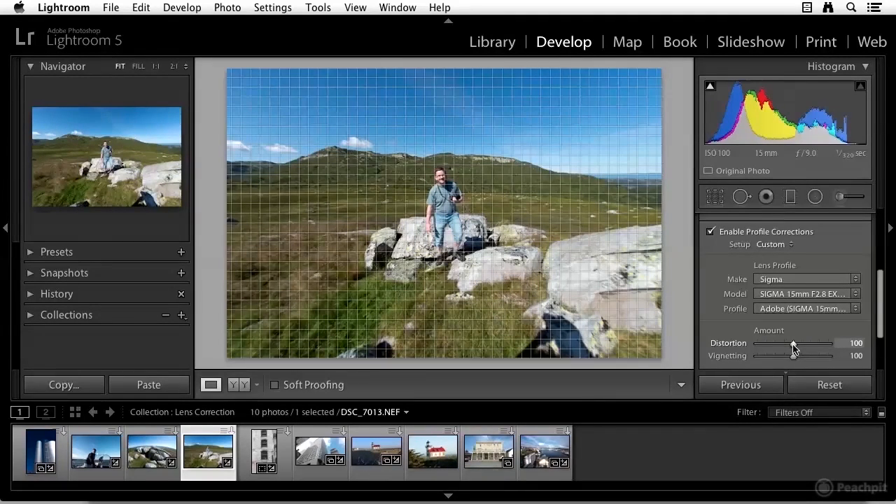
mouse_move(793, 345)
left_mouse_down()
mouse_move(783, 342)
mouse_move(791, 343)
mouse_move(785, 358)
mouse_move(796, 359)
left_mouse_up()
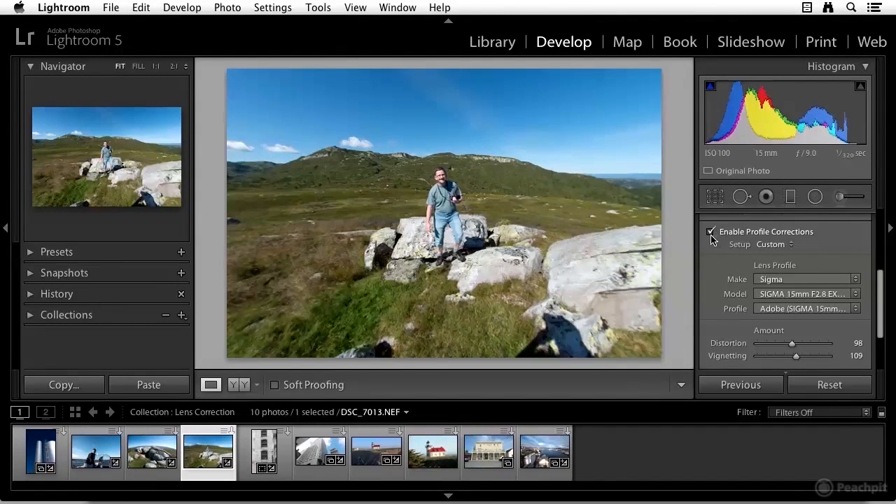
- Return to the basic lens correction options and open the boat photo
scroll(746, 252, "up", 3)
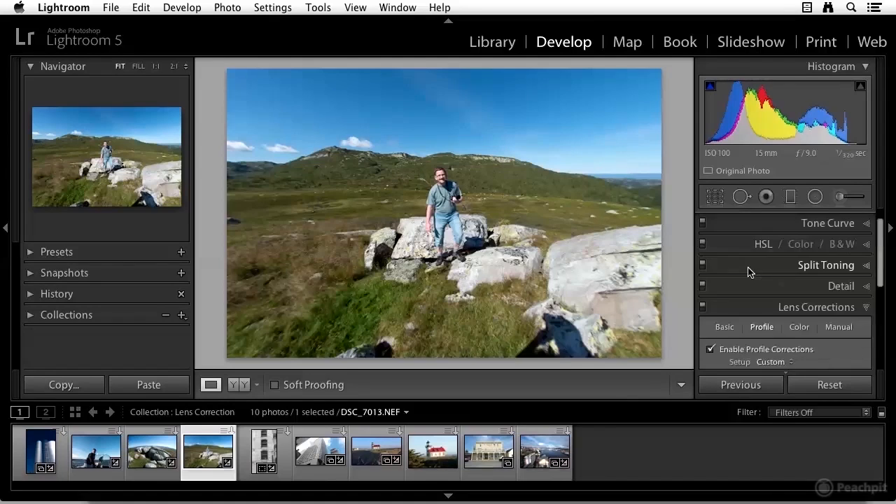
scroll(744, 315, "down", 3)
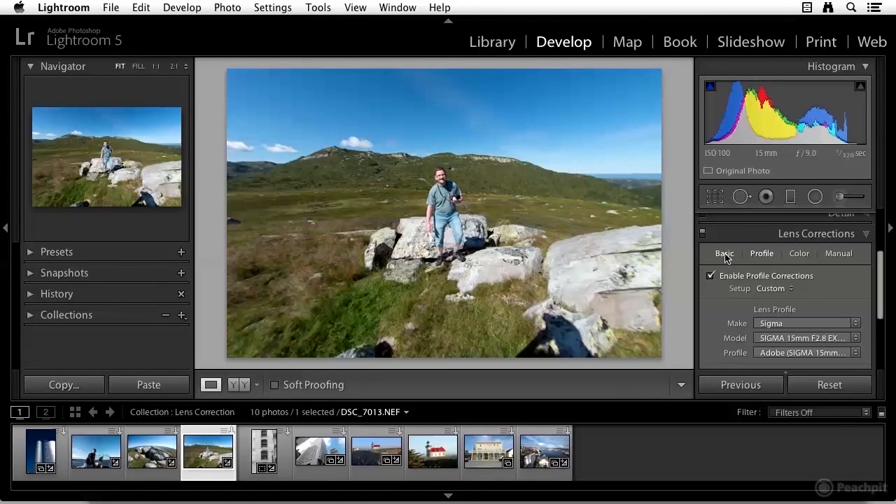
left_click(725, 256)
scroll(741, 283, "down", 1)
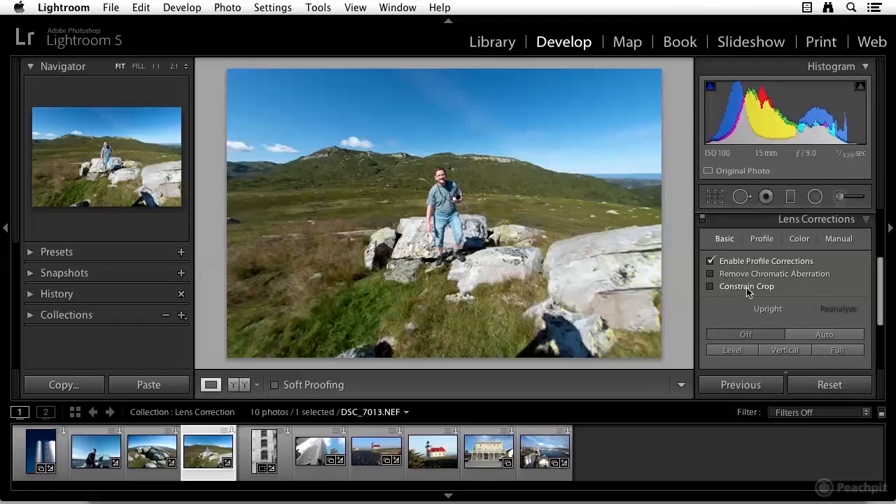
left_click(98, 459)
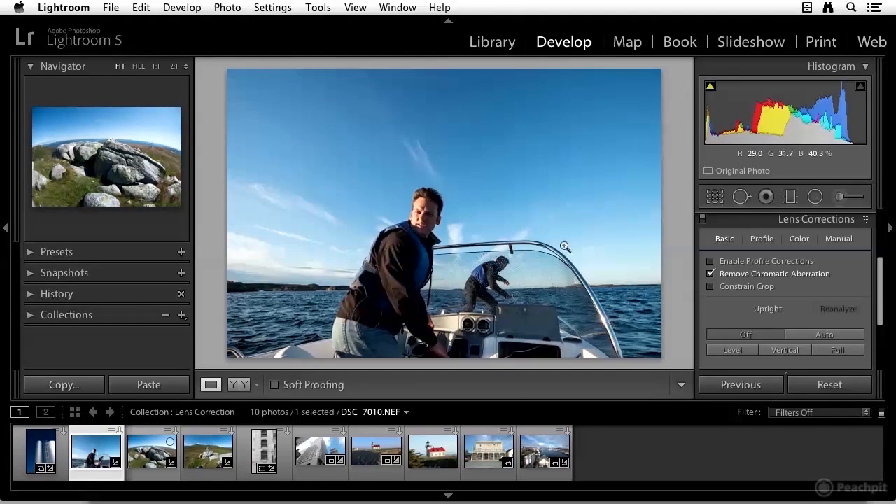
- Zoom to 2:1 on the windshield frame and pan around its edge to inspect the color fringing
left_click(618, 331)
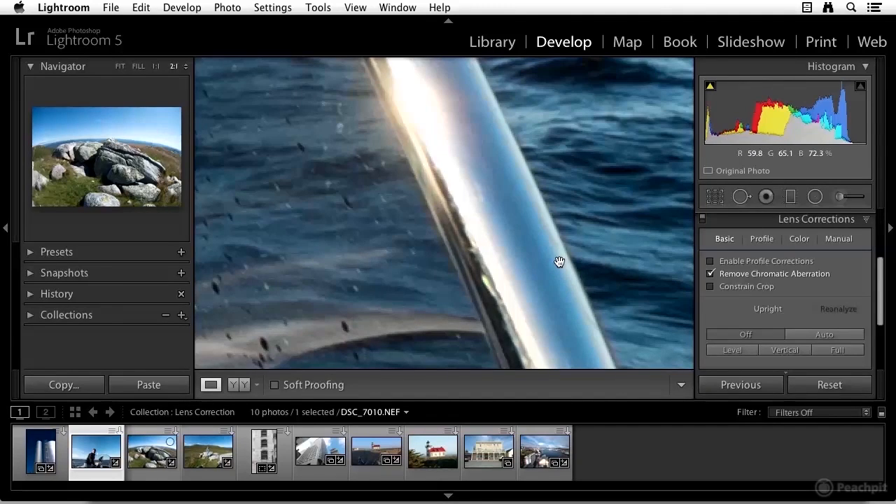
left_click_drag(541, 246, 498, 102)
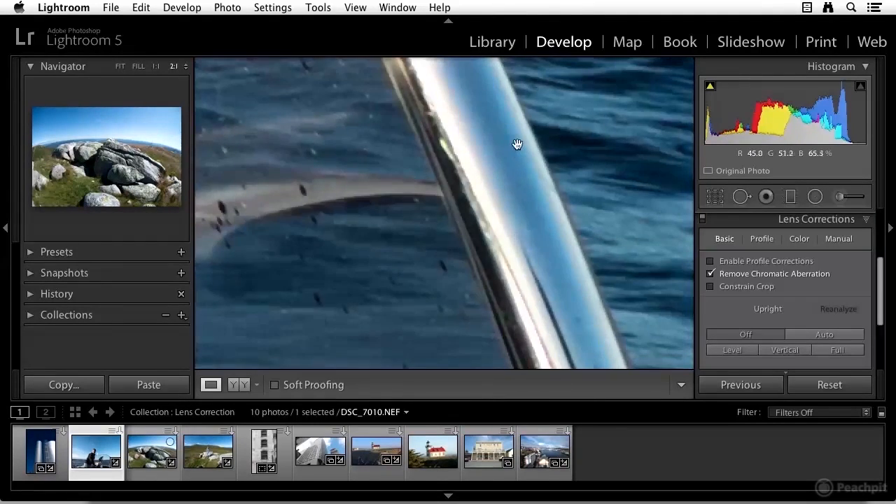
left_click_drag(517, 144, 602, 296)
left_click_drag(581, 188, 557, 238)
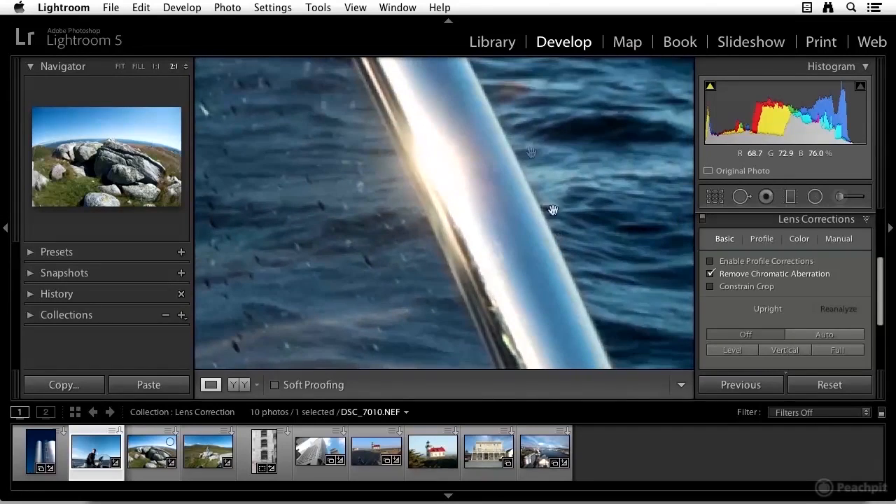
left_click_drag(578, 280, 572, 260)
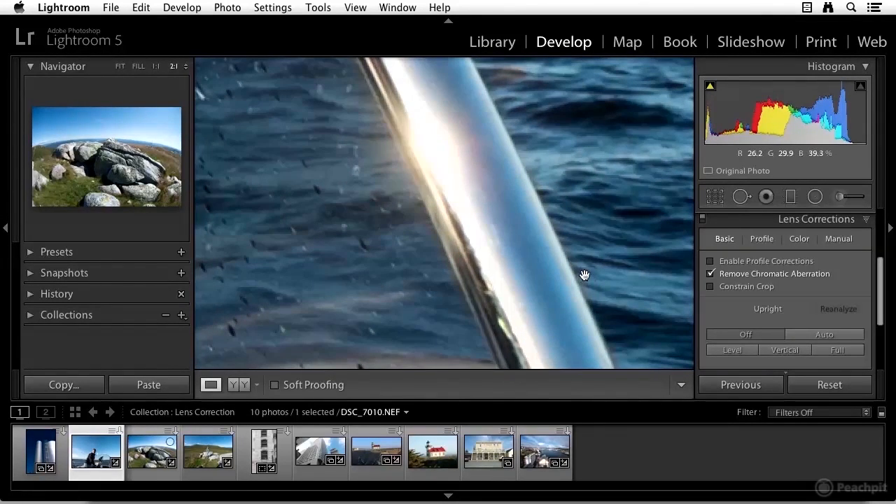
- Turn off Remove Chromatic Aberration and pan along the frame edge to compare the fringing
left_click(710, 275)
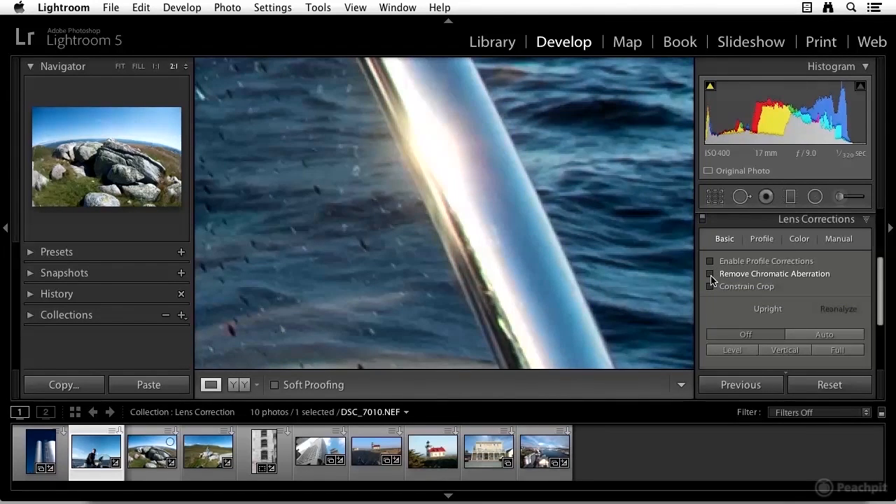
left_click_drag(559, 266, 614, 292)
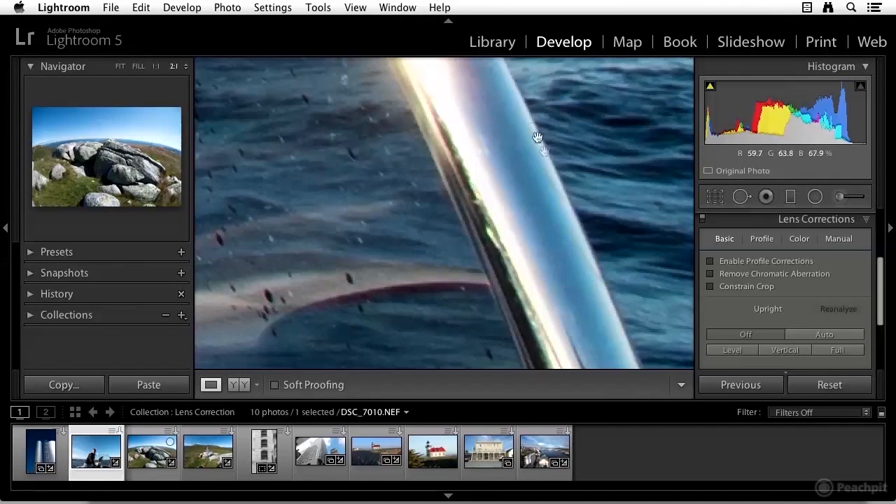
left_click_drag(528, 135, 578, 218)
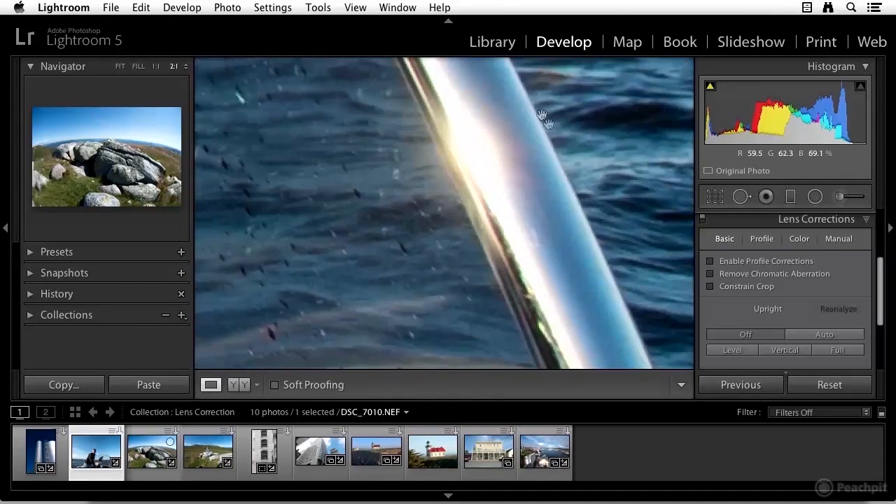
left_click_drag(536, 152, 536, 194)
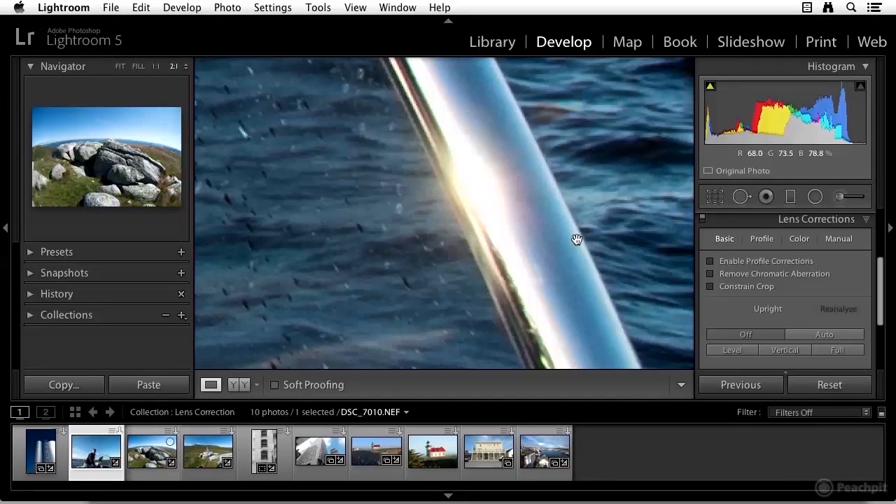
left_click_drag(557, 243, 536, 201)
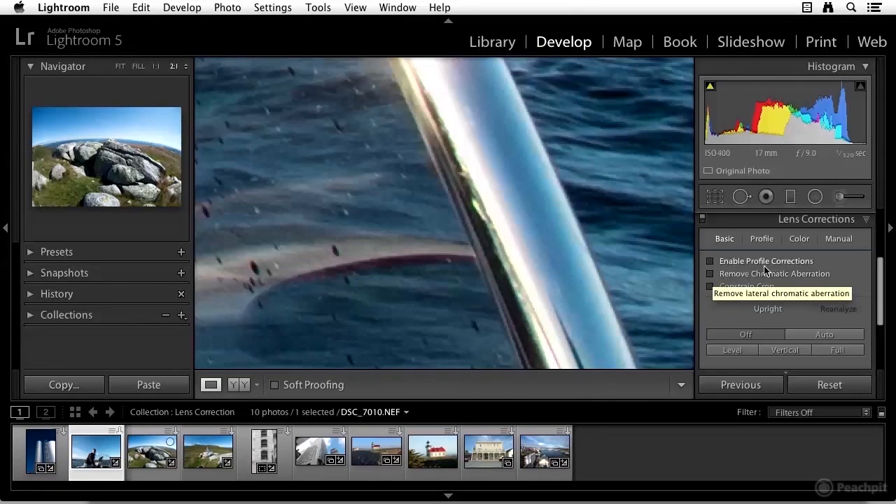
- Toggle Remove Chromatic Aberration on and off again to compare the frame edge
left_click(710, 275)
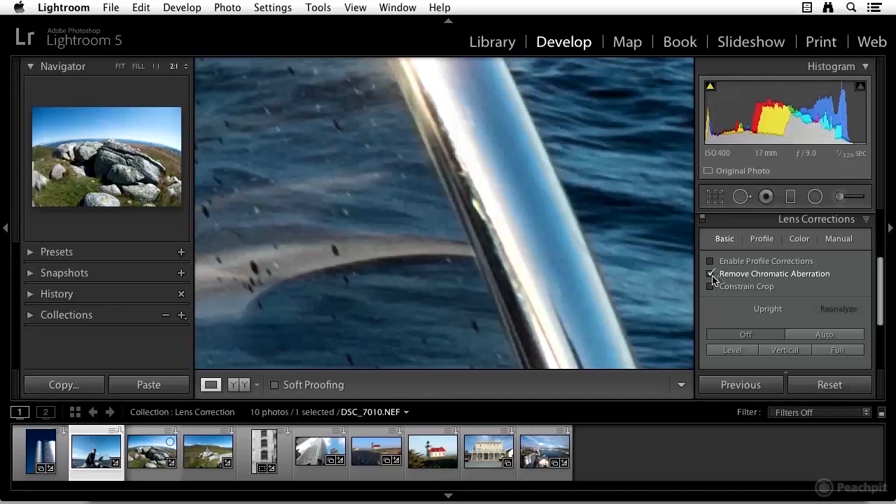
left_click(711, 274)
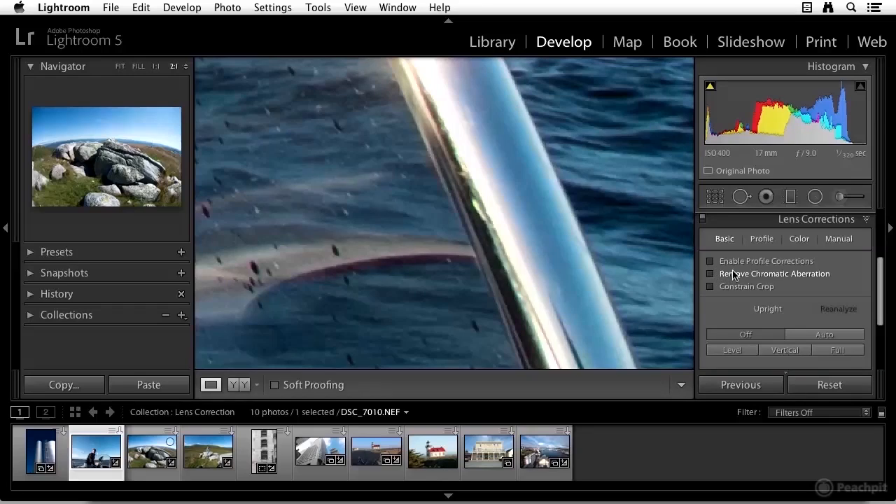
- Use the Defringe eyedropper, with a smaller loupe scale, to sample the purple fringe color on the frame
left_click(800, 240)
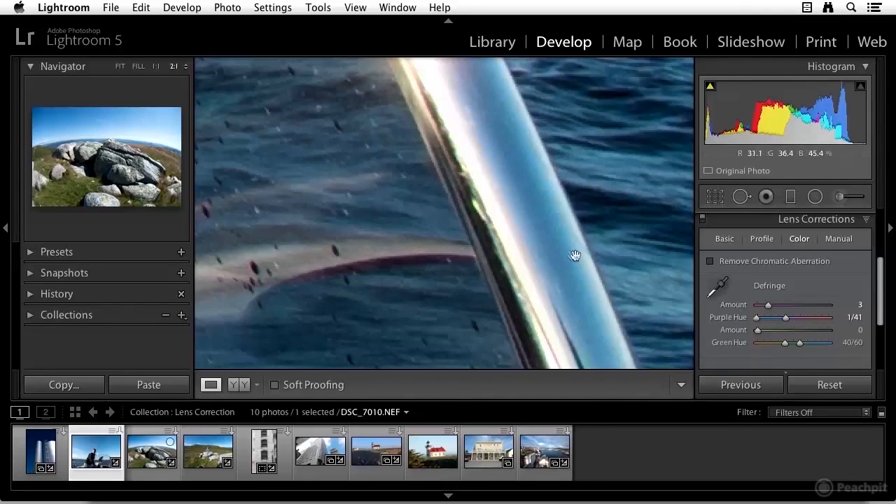
left_click(723, 289)
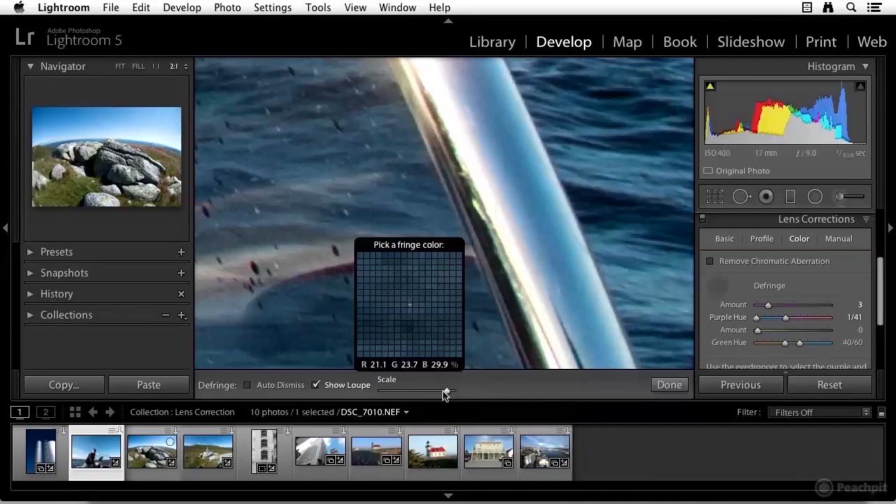
mouse_move(447, 395)
left_mouse_down()
mouse_move(404, 395)
mouse_move(437, 395)
left_mouse_up()
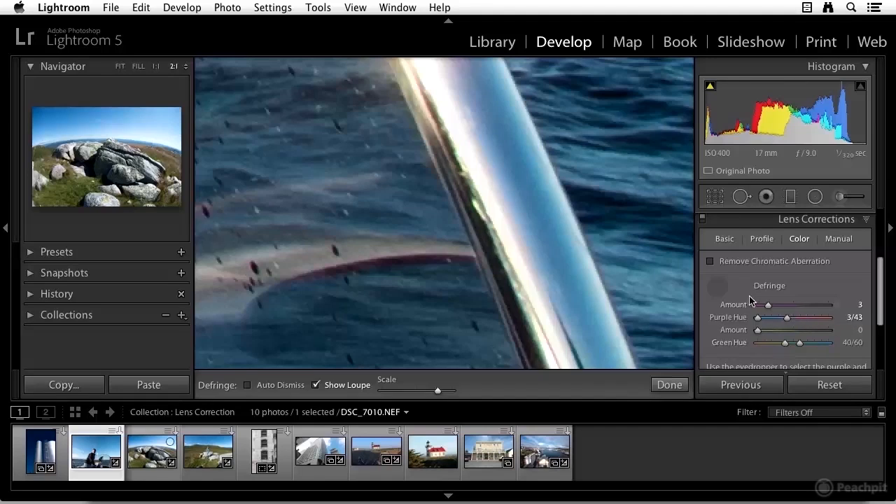
left_click(718, 286)
- Re-enable Remove Chromatic Aberration and return to the basic lens correction options
left_click(711, 261)
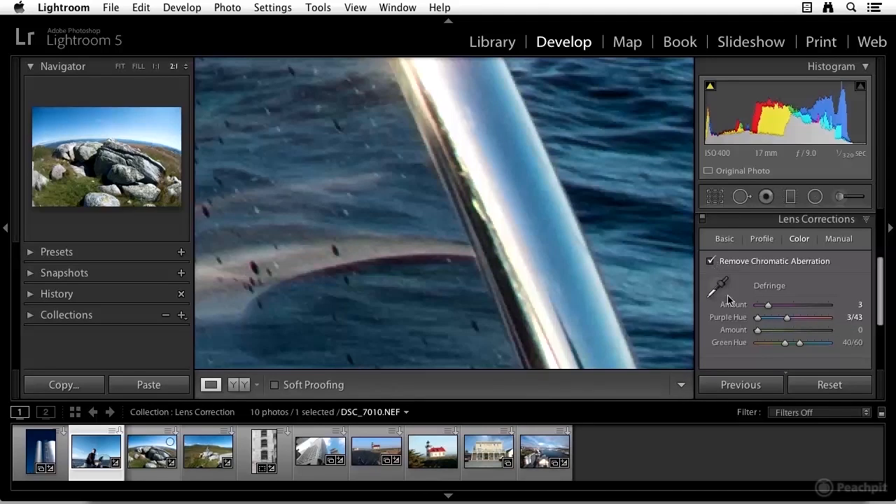
left_click(725, 240)
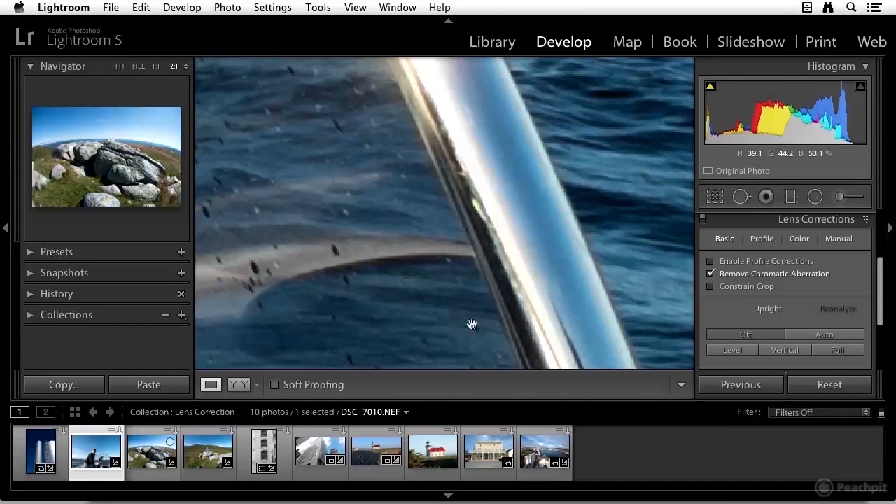
scroll(814, 306, "down", 2)
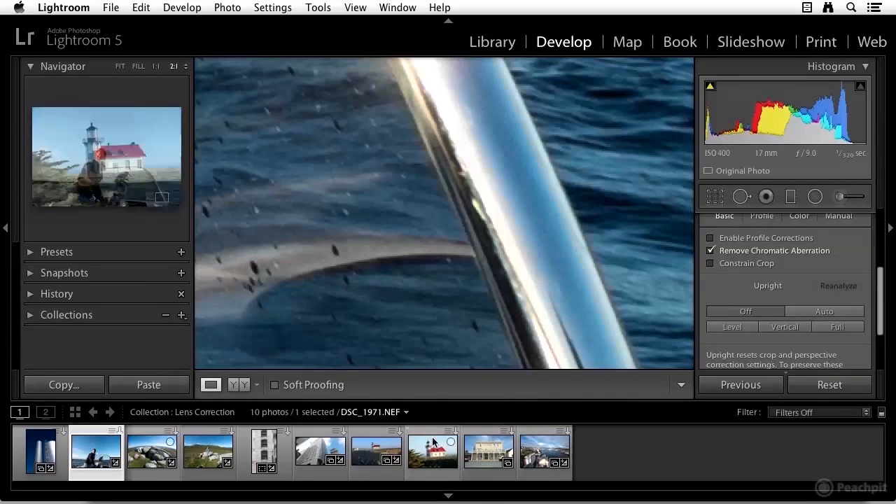
- Open the lighthouse photo and apply Upright correction, trying Level before choosing Vertical
left_click(373, 454)
left_click(448, 334)
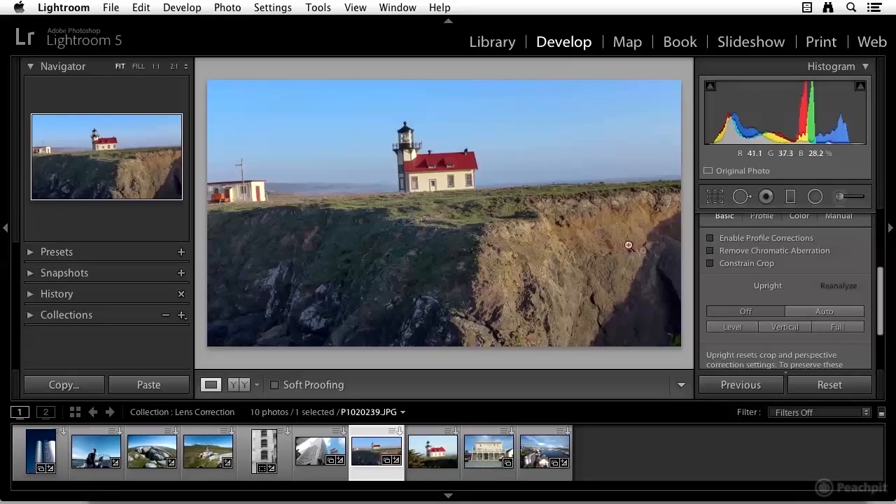
left_click(731, 328)
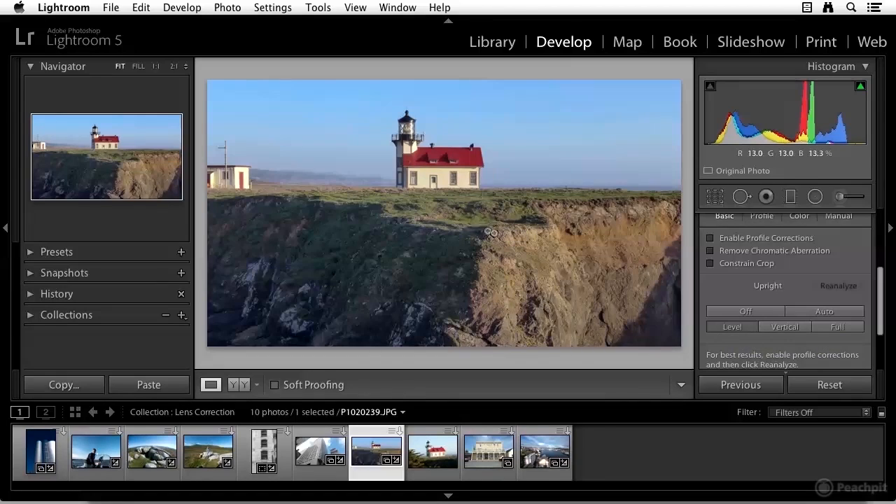
left_click(784, 328)
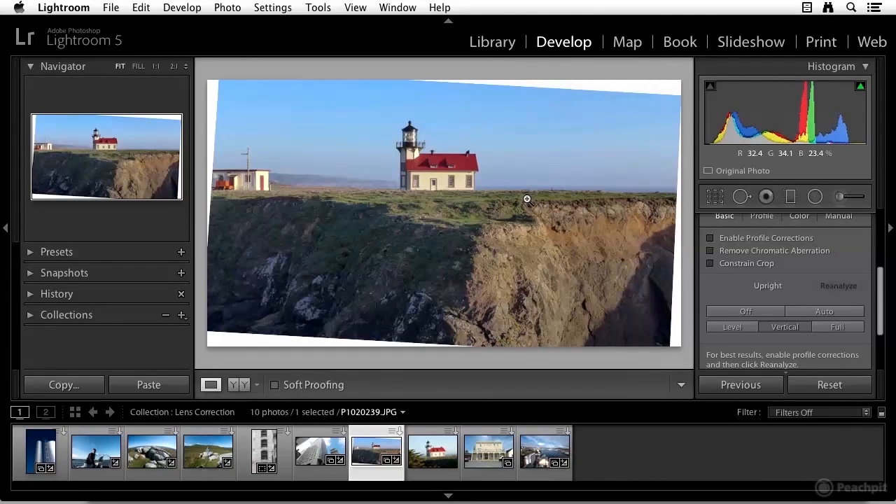
key("alt")
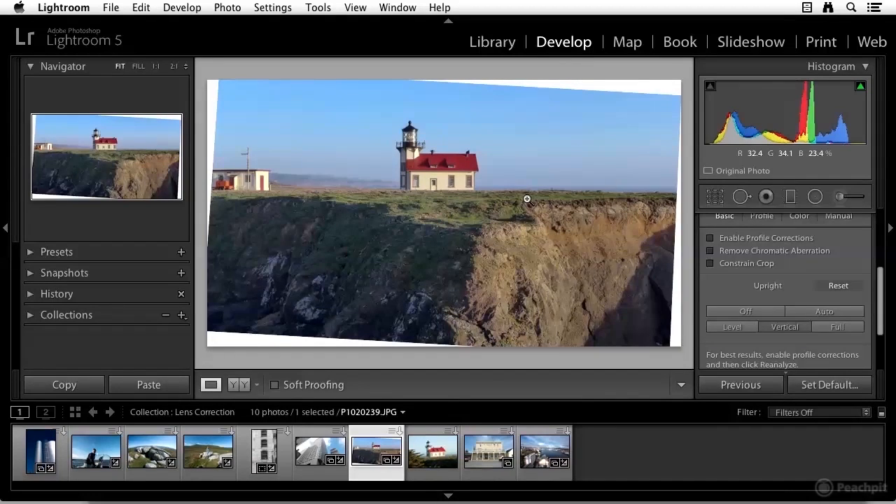
- Turn on the grid overlay on the lighthouse photo and show its size and opacity controls
key("super+alt+o")
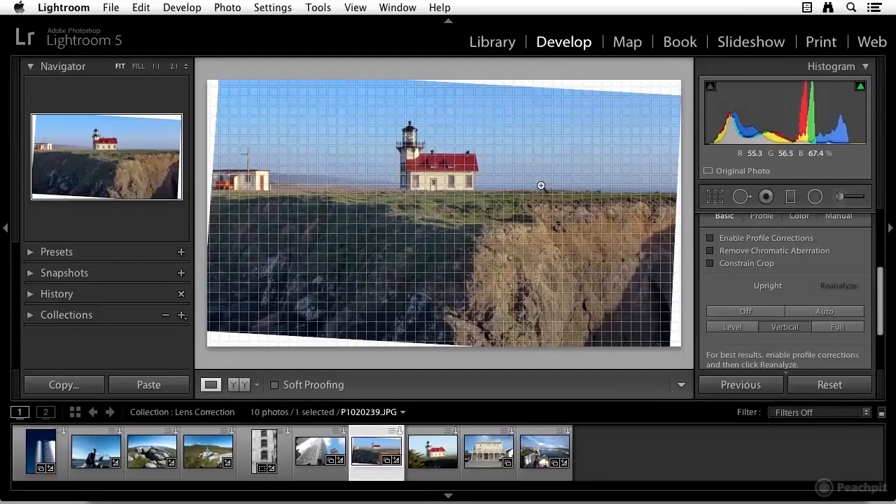
key("super")
key("super")
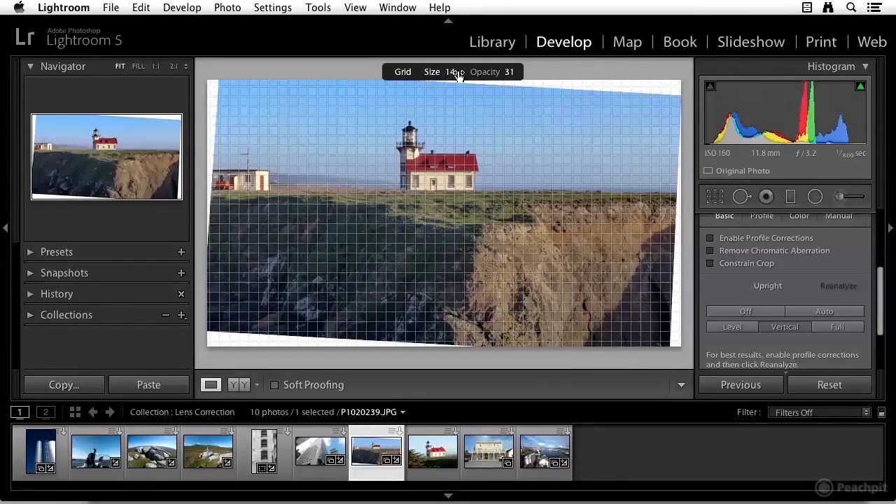
- Reduce the grid overlay size on the lighthouse photo, then hide the grid overlay
left_click_drag(448, 71, 494, 74)
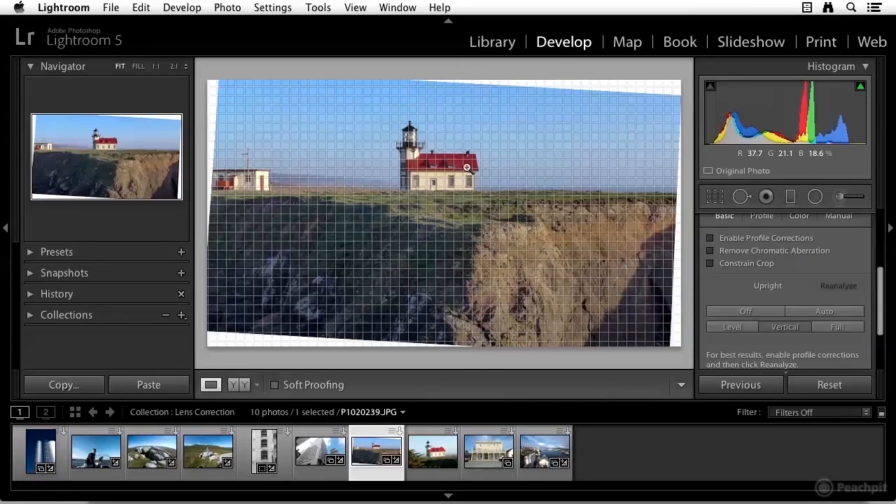
key("super+alt+o")
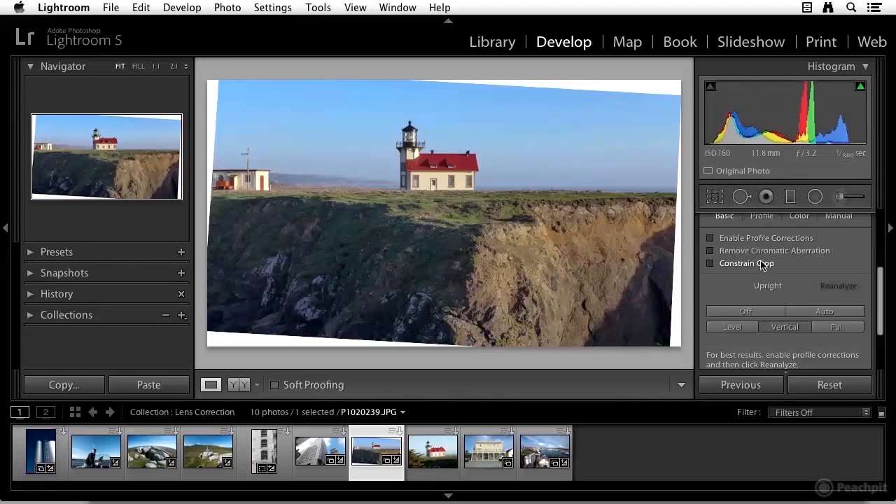
- Enable Constrain Crop on the lighthouse photo's Upright correction
left_click(710, 264)
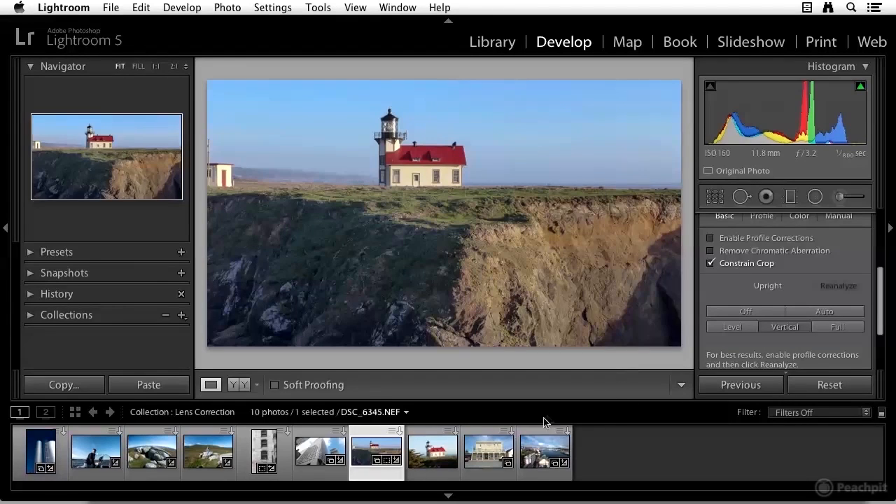
- Open the Mendocino Hotel photo and apply the Auto Upright correction
left_click(489, 460)
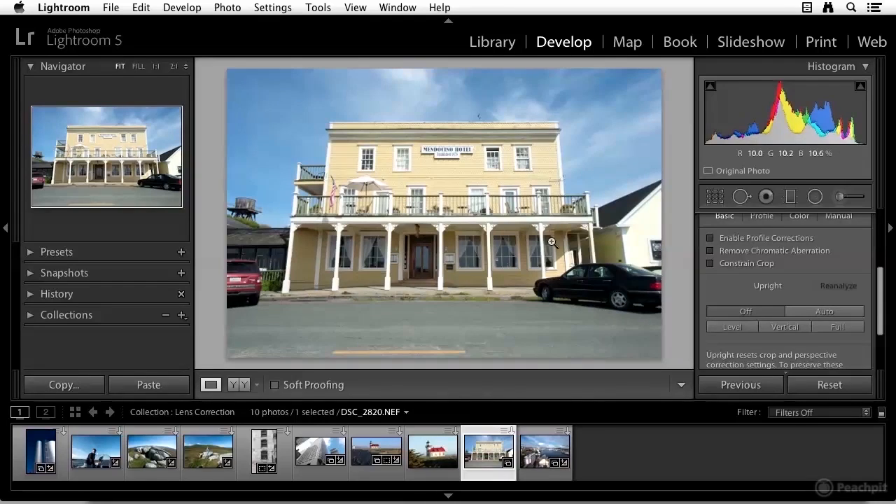
scroll(798, 291, "up", 1)
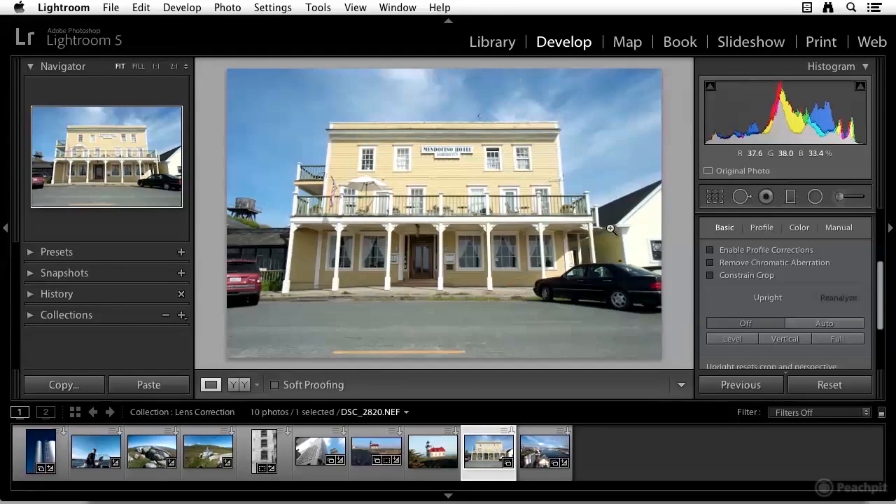
left_click(811, 324)
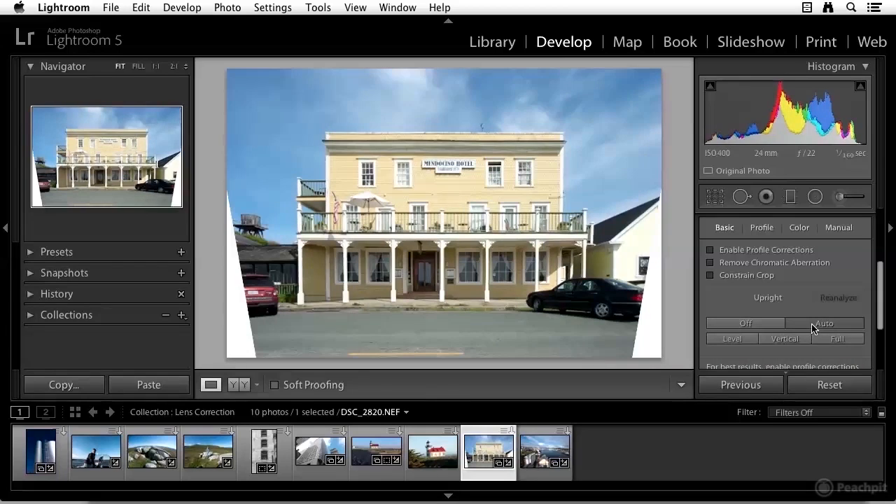
- Toggle the grid overlay to check the hotel's verticals, then enable Constrain Crop
left_click(765, 328)
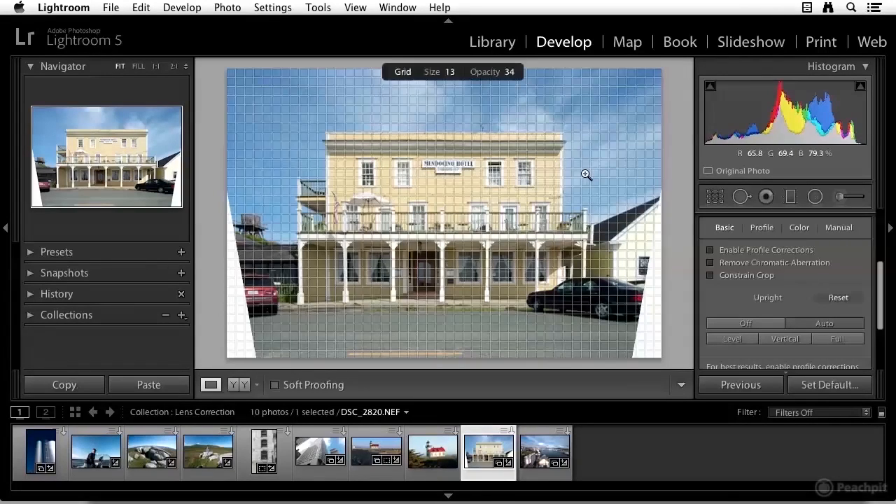
key("super+alt+o")
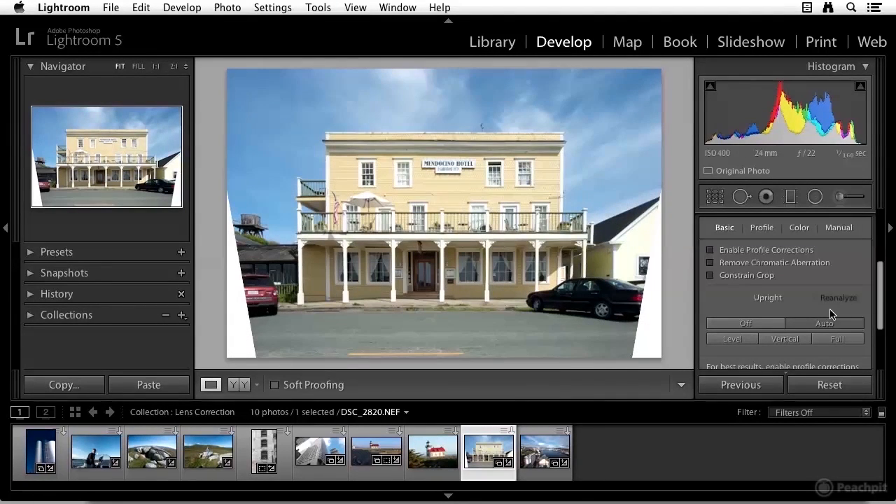
left_click(710, 278)
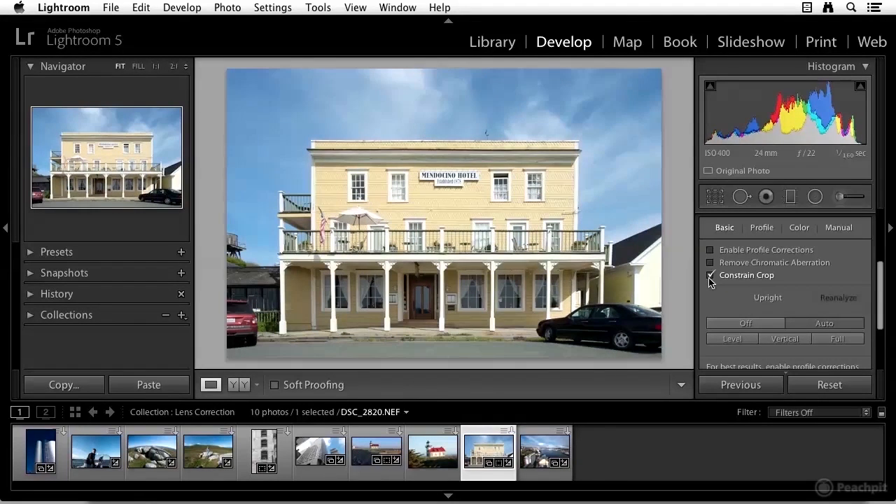
- Open the tall brick building photo and compare the Upright modes, settling on Vertical
scroll(729, 285, "down", 2)
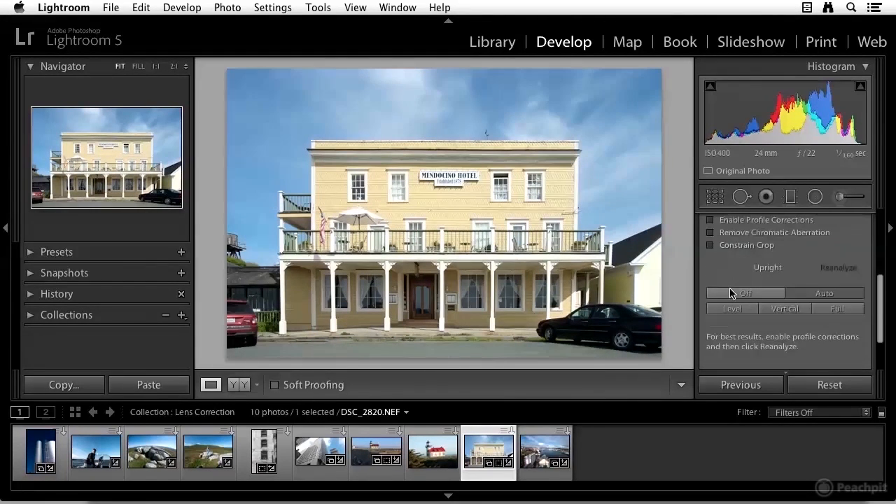
scroll(766, 277, "up", 1)
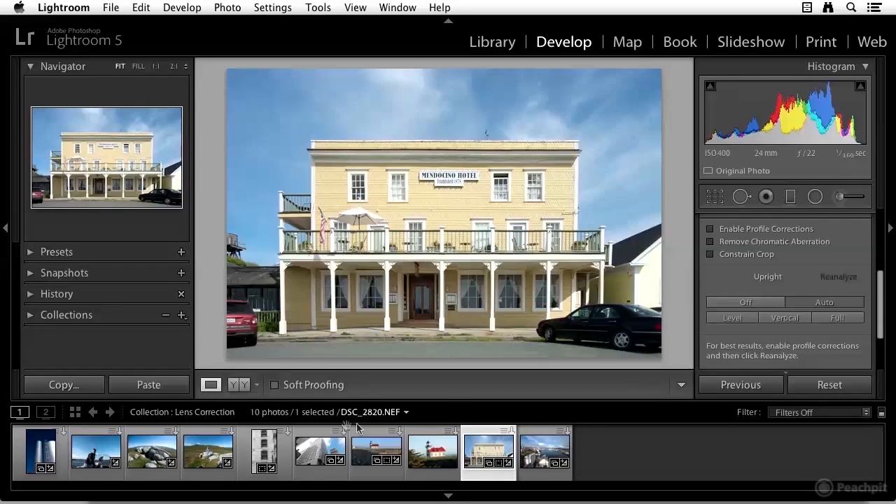
left_click(266, 452)
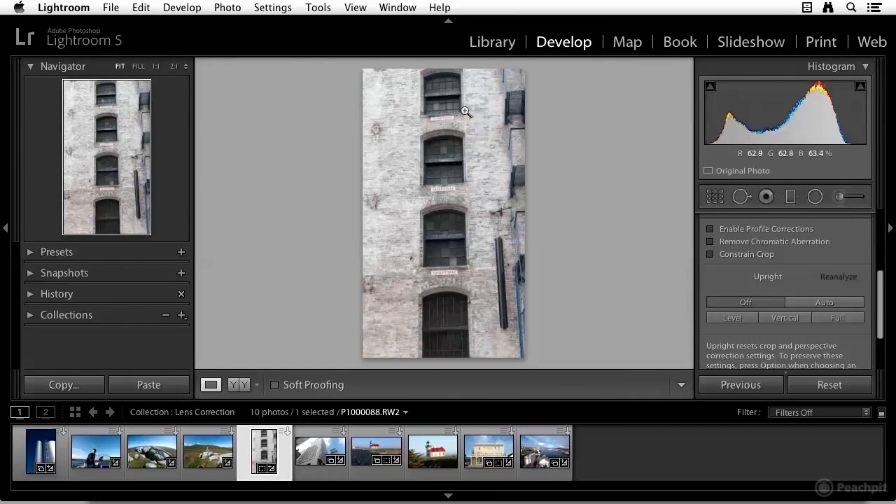
left_click(779, 321)
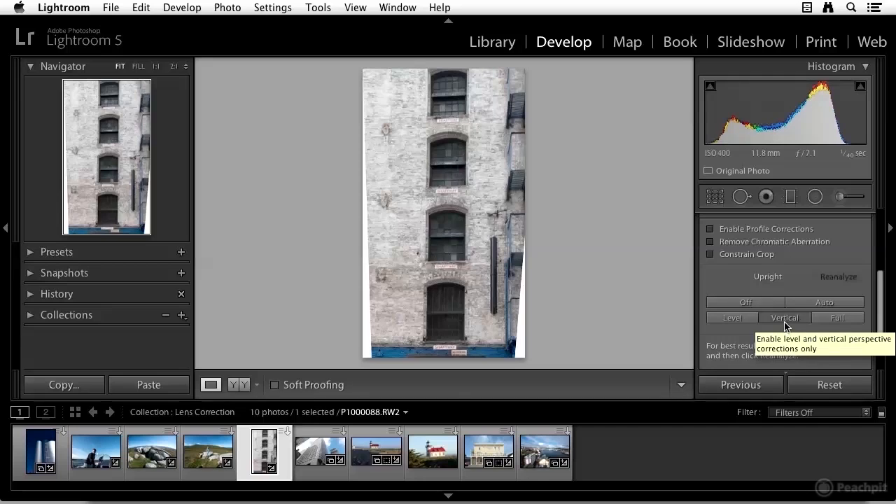
left_click(837, 319)
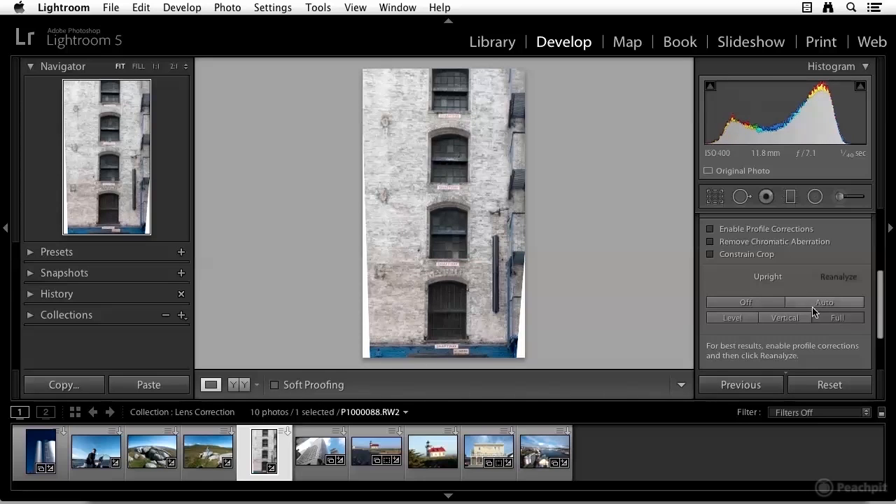
left_click(815, 306)
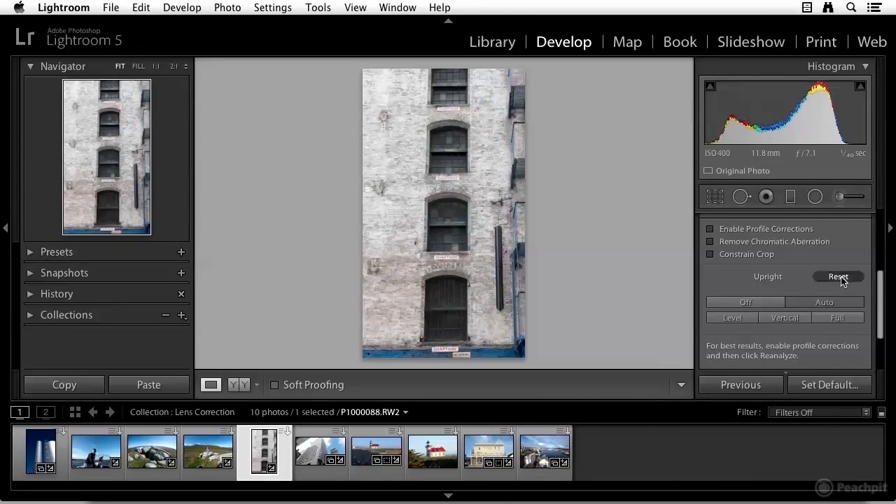
left_click(840, 279, "alt")
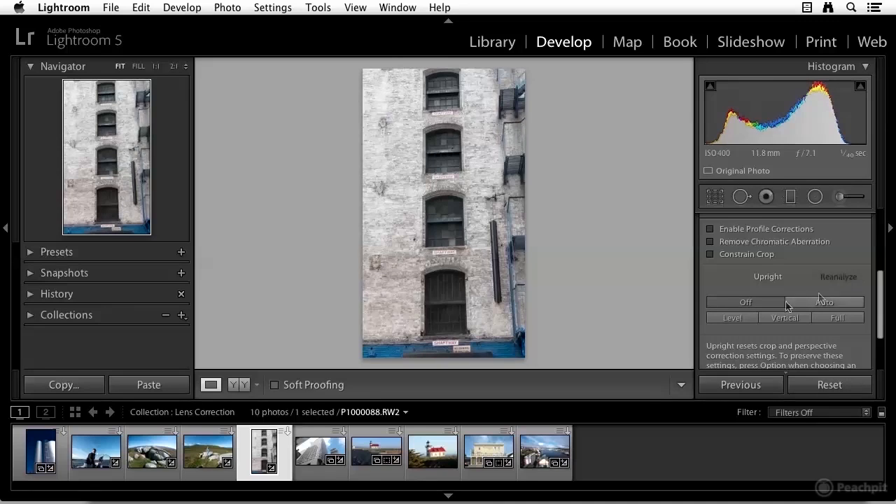
left_click(816, 304)
left_click(732, 320)
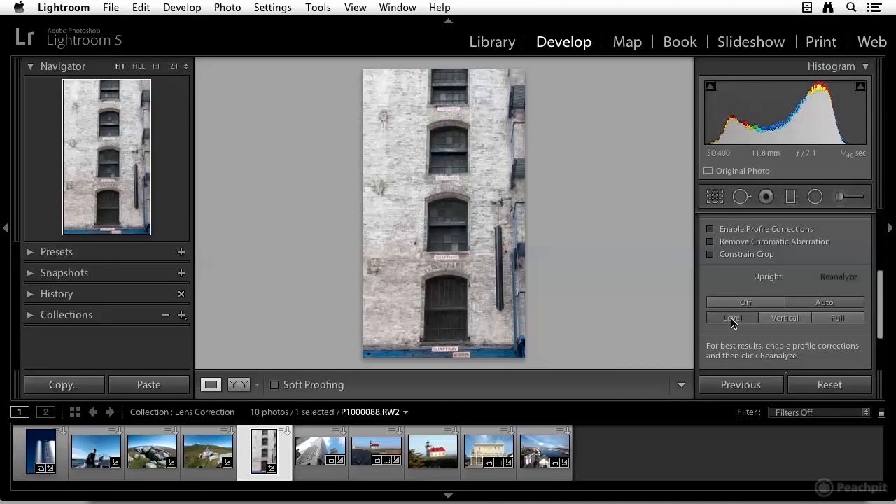
left_click(777, 323)
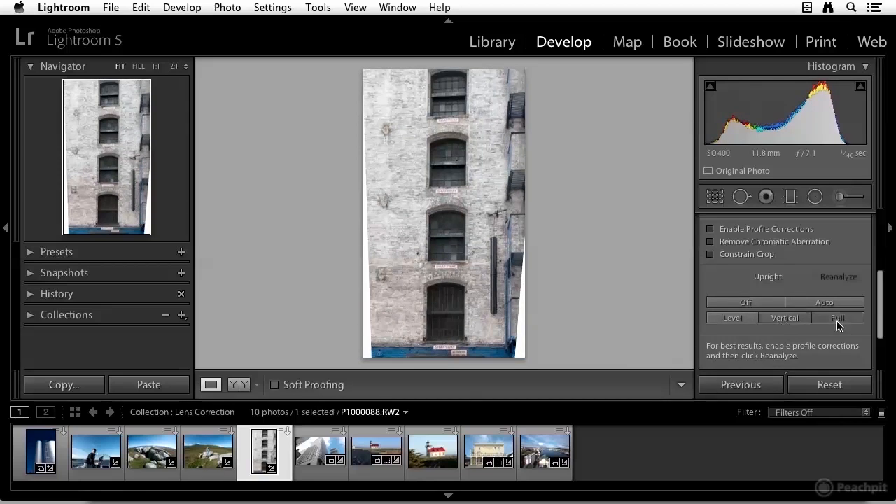
left_click(838, 320)
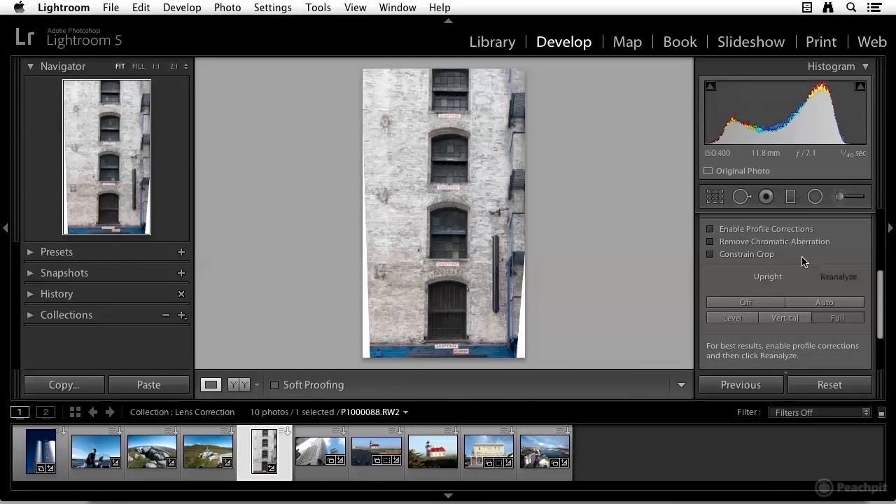
left_click(779, 318)
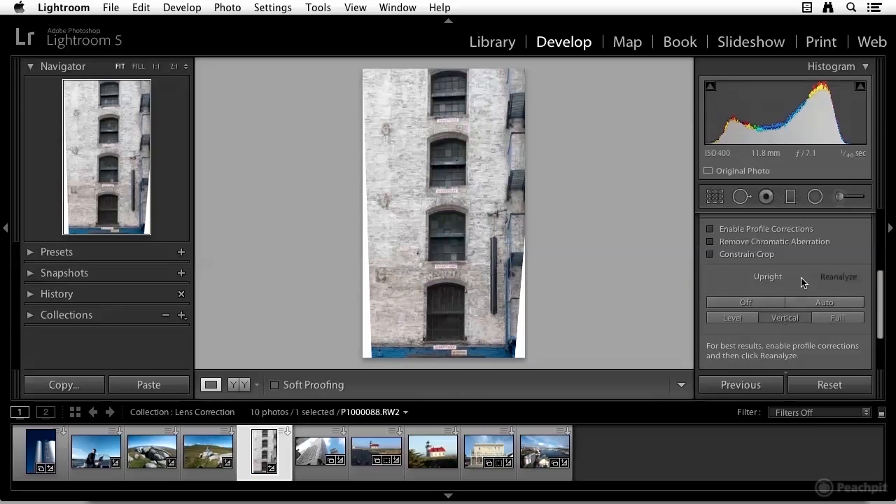
- Browse the Profile, Color and Manual tabs of the lens correction options
scroll(800, 277, "up", 3)
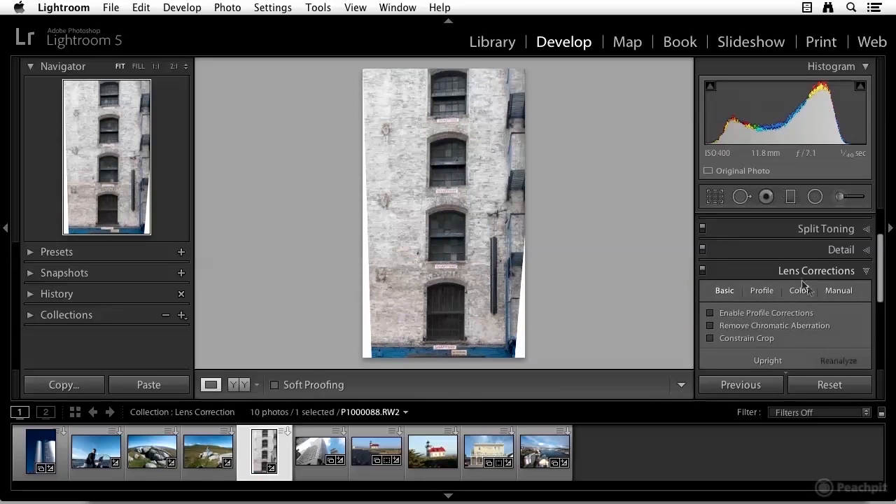
left_click(762, 291)
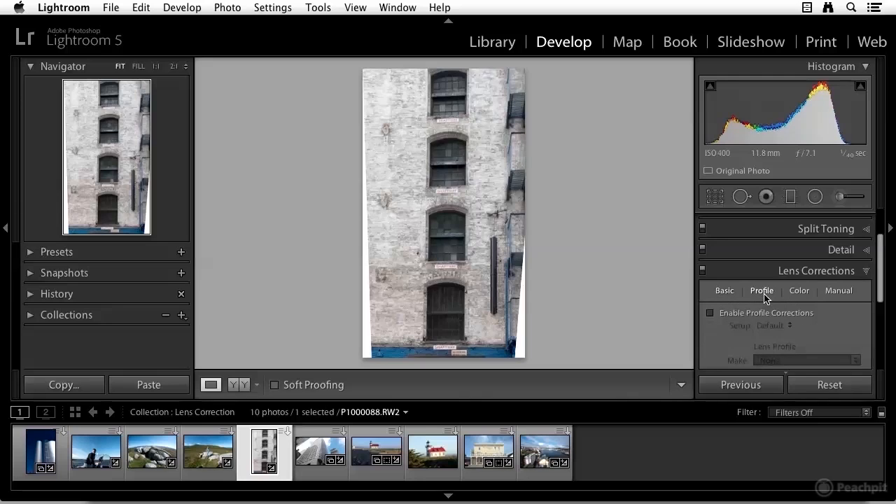
scroll(764, 295, "down", 1)
left_click(799, 277)
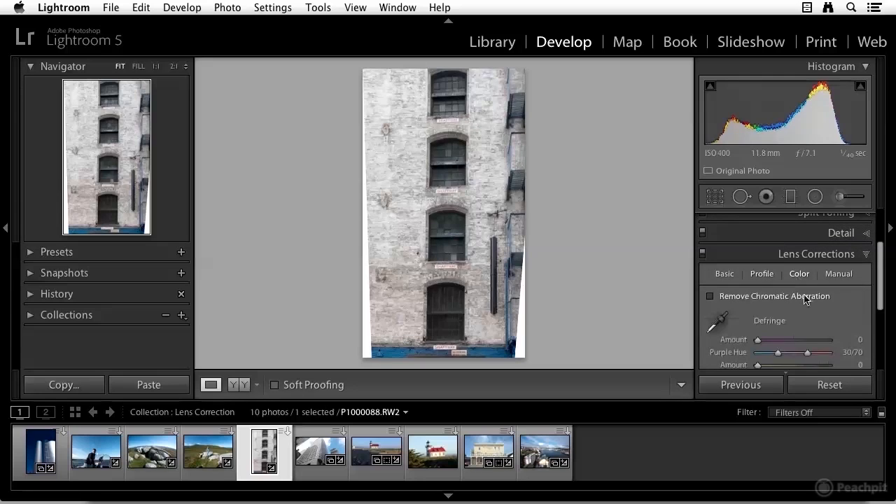
left_click(838, 274)
scroll(827, 300, "down", 1)
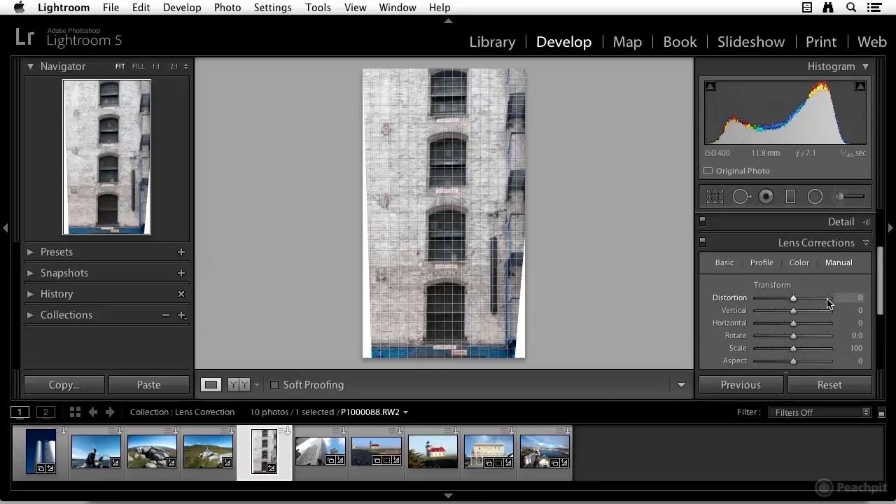
scroll(828, 302, "down", 2)
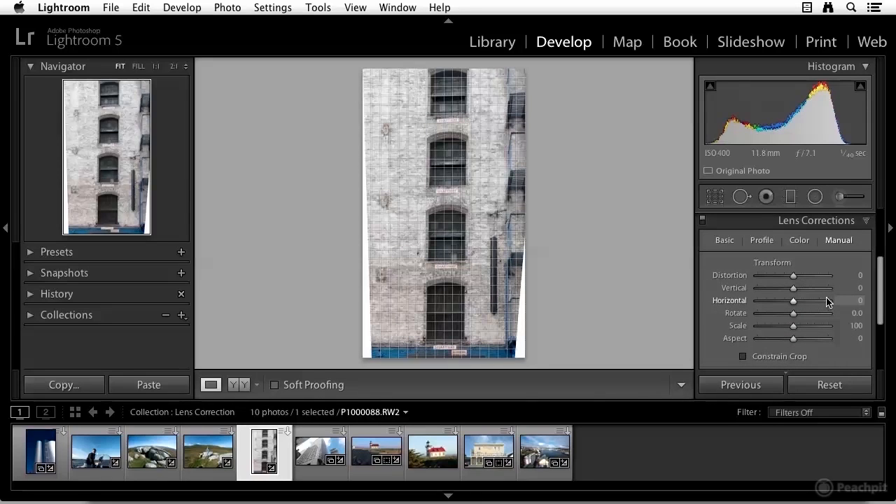
scroll(827, 303, "down", 1)
scroll(826, 300, "down", 1)
scroll(816, 294, "up", 2)
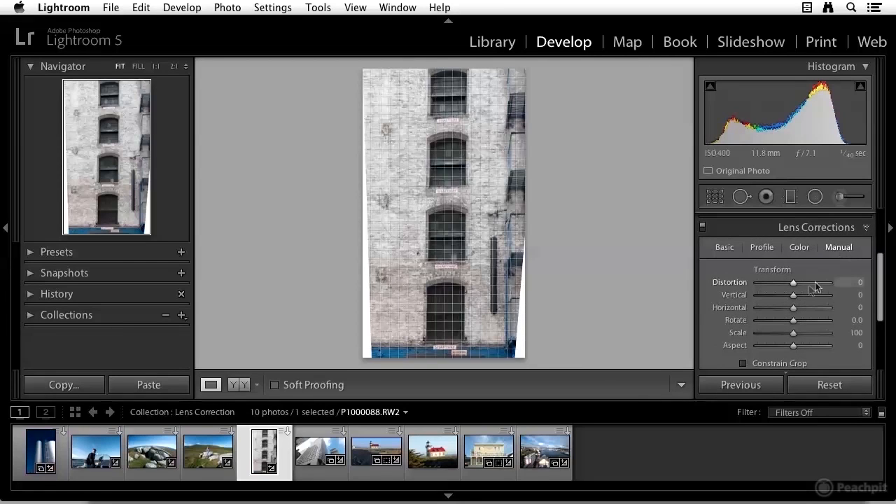
- Reset the Distortion, Vertical and Horizontal transform sliders to zero
left_click_drag(793, 286, 793, 322)
double_click(789, 283)
double_click(794, 297)
double_click(794, 312)
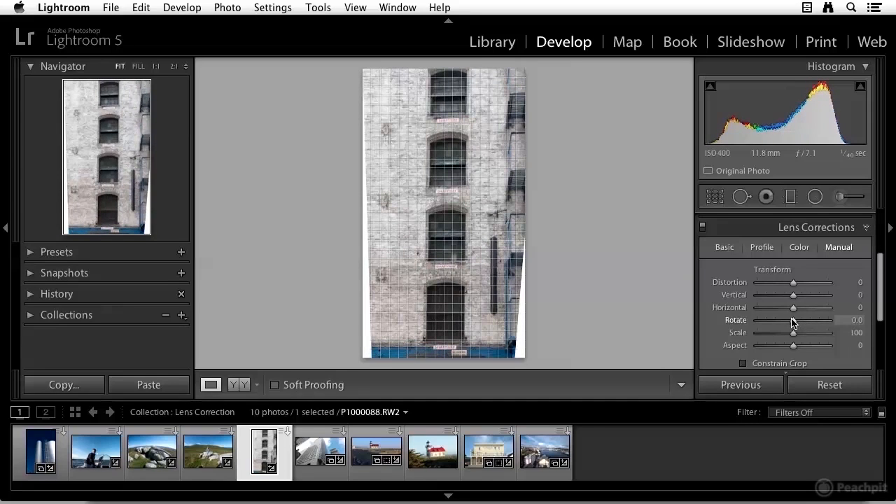
- Set the transform Aspect to +10 and enable Constrain Crop in the Manual settings
mouse_move(793, 335)
left_mouse_down()
mouse_move(821, 332)
mouse_move(789, 333)
mouse_move(776, 347)
mouse_move(796, 346)
left_mouse_up()
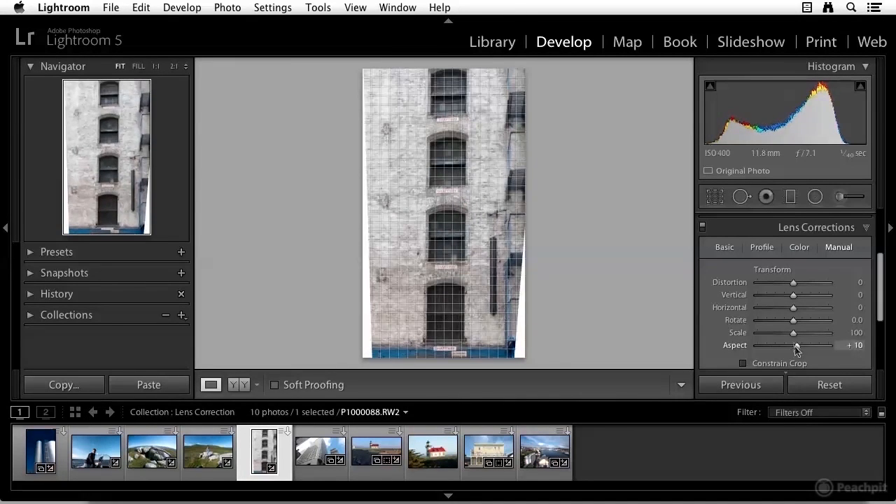
scroll(794, 329, "down", 3)
scroll(791, 300, "up", 2)
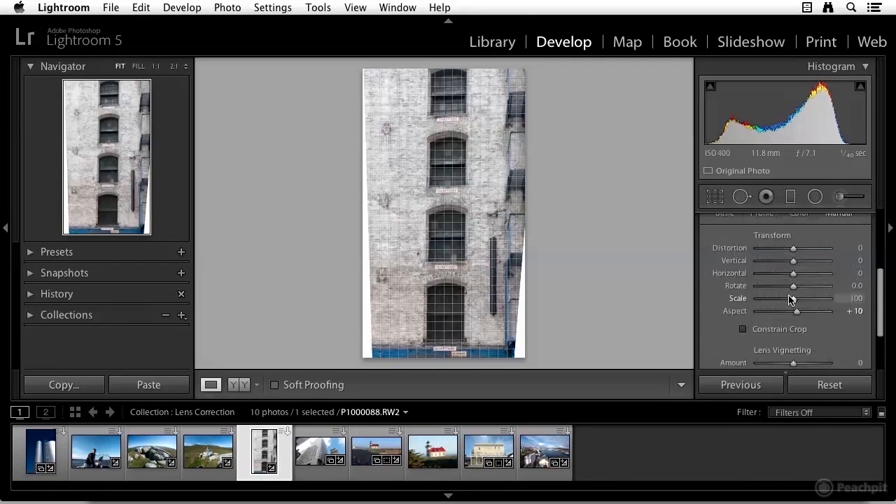
scroll(791, 299, "down", 2)
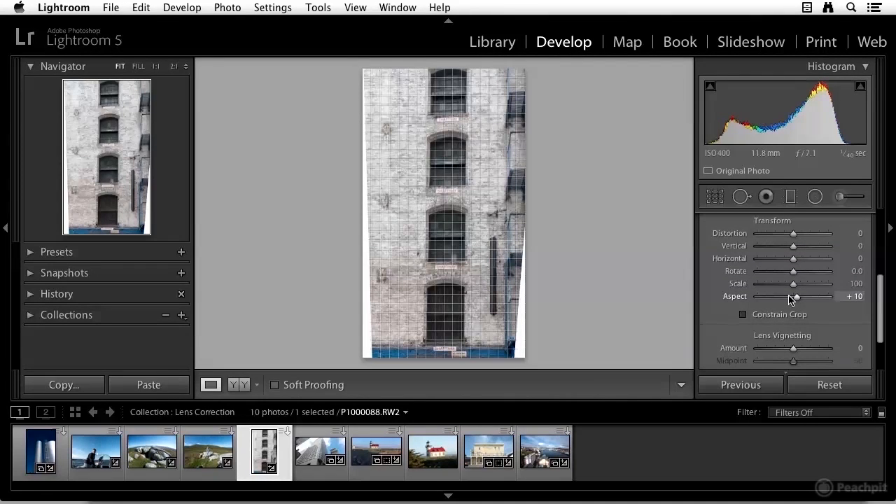
scroll(793, 309, "down", 1)
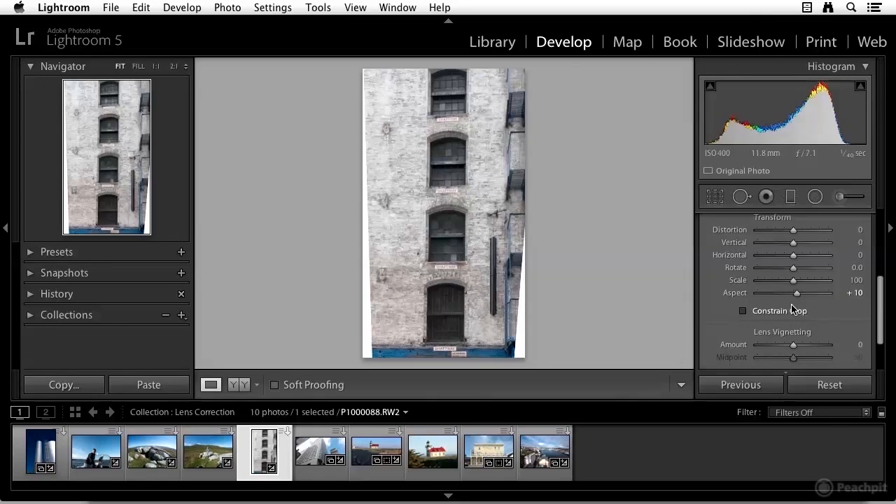
left_click(743, 306)
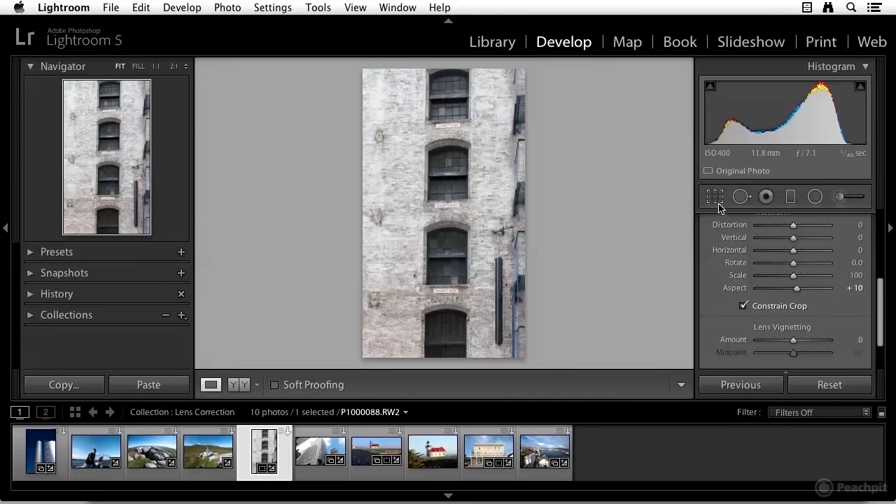
- Set the Lens Vignetting Amount to -3
scroll(770, 261, "down", 1)
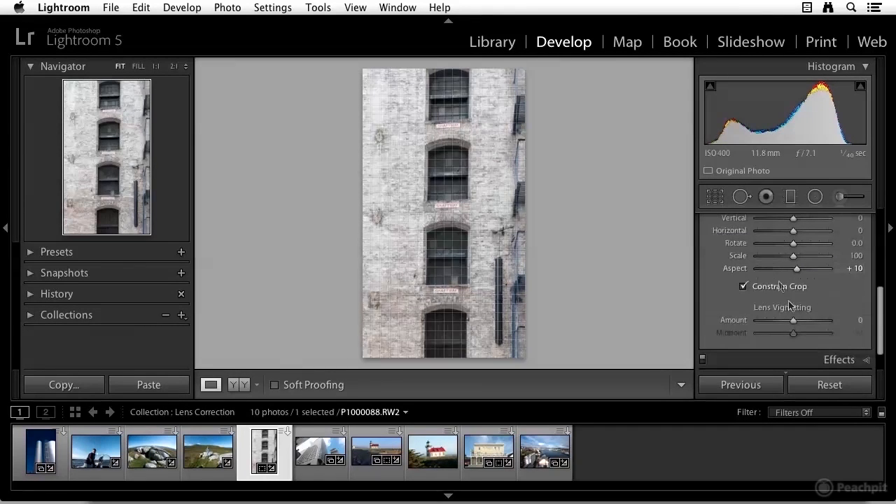
mouse_move(793, 322)
left_mouse_down()
mouse_move(777, 321)
mouse_move(798, 322)
mouse_move(793, 315)
left_mouse_up()
scroll(802, 326, "down", 1)
scroll(793, 315, "down", 1)
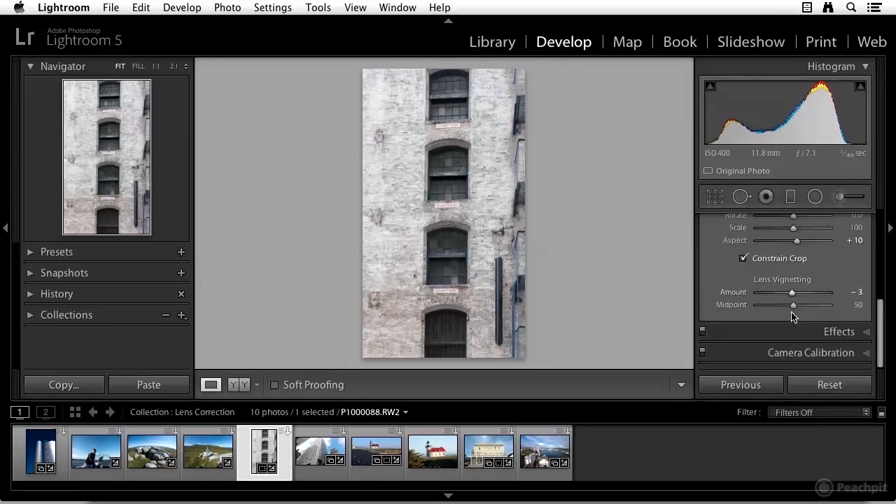
- Expand the Effects panel to view its settings, then collapse it again
left_click(866, 334)
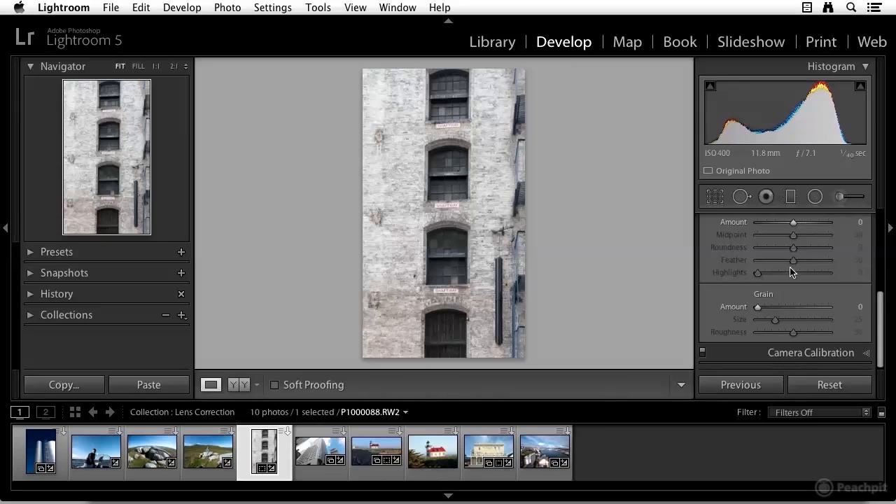
scroll(787, 257, "down", 1)
scroll(863, 277, "up", 3)
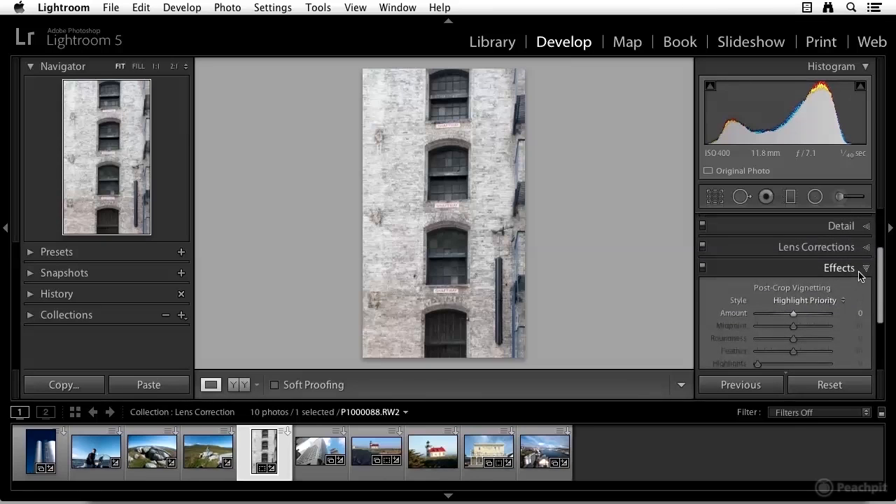
left_click(867, 270)
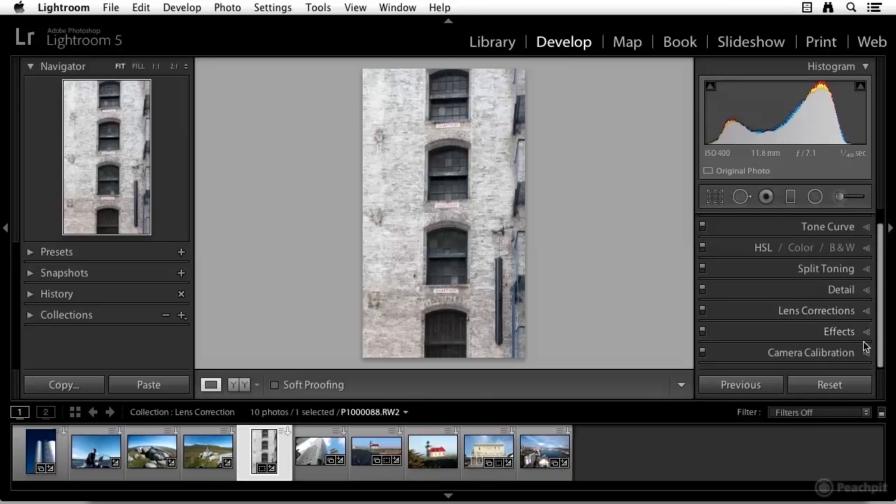
- Reopen Lens Corrections, set the vignetting Midpoint to 51, and return to the basic options
left_click(867, 310)
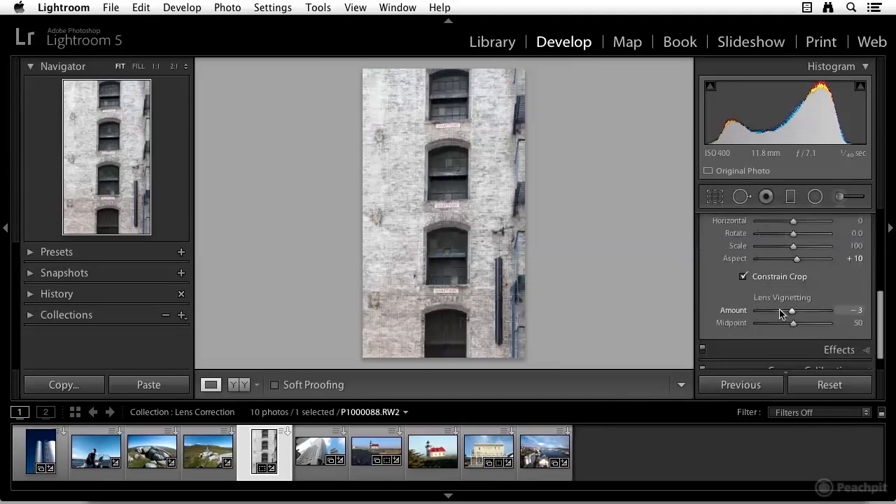
left_click_drag(793, 325, 796, 324)
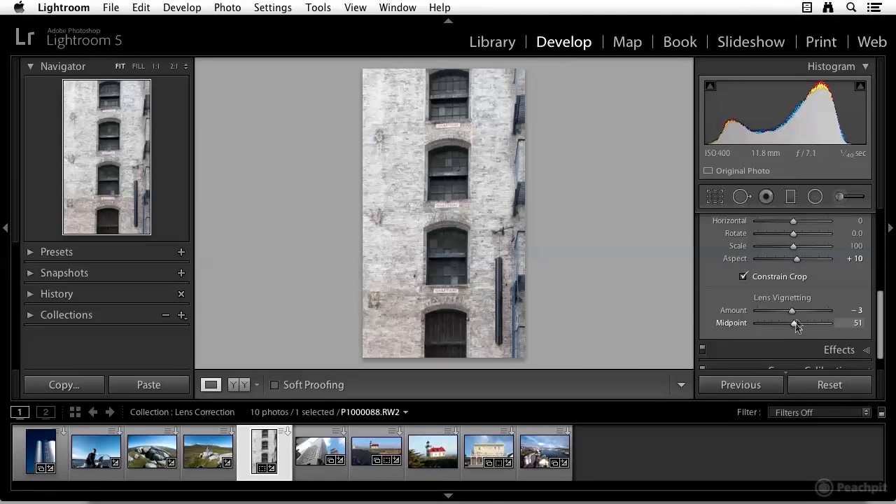
scroll(796, 325, "up", 5)
left_click(725, 246)
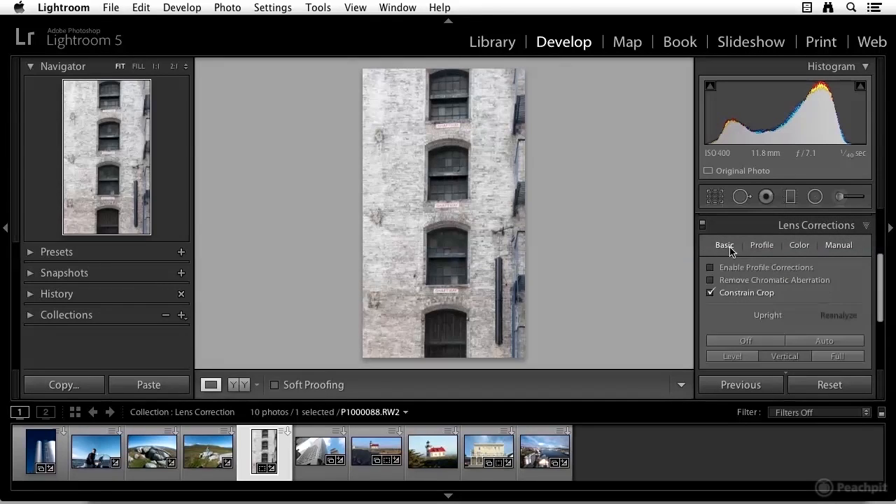